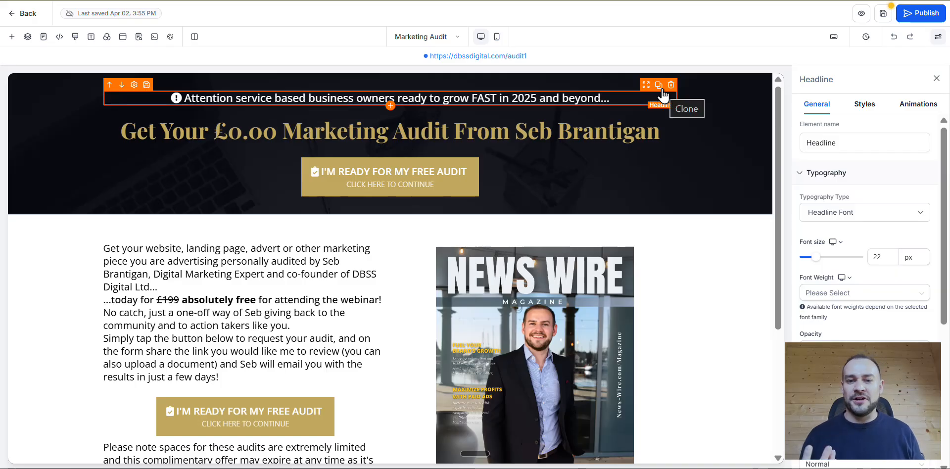
- Redo the headline edit that places the {{right_now.year}} value after "grow FAST in"
scroll(708, 121, down, 5)
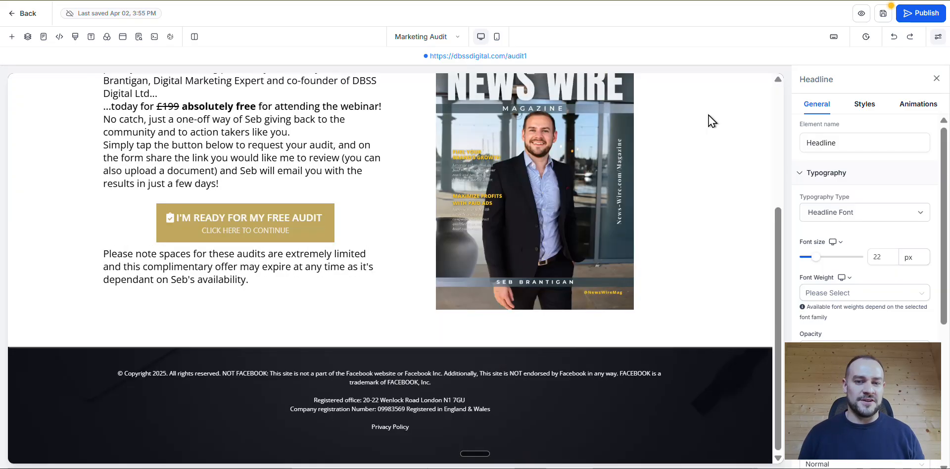
scroll(168, 384, up, 5)
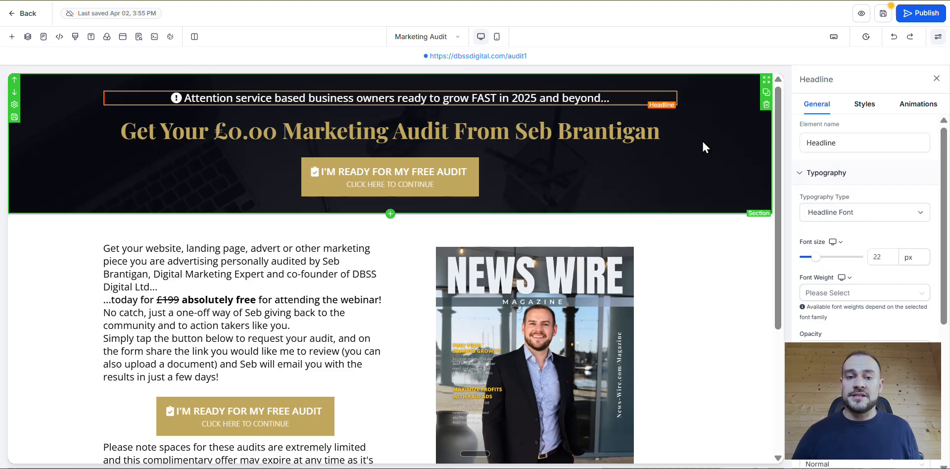
click(911, 38)
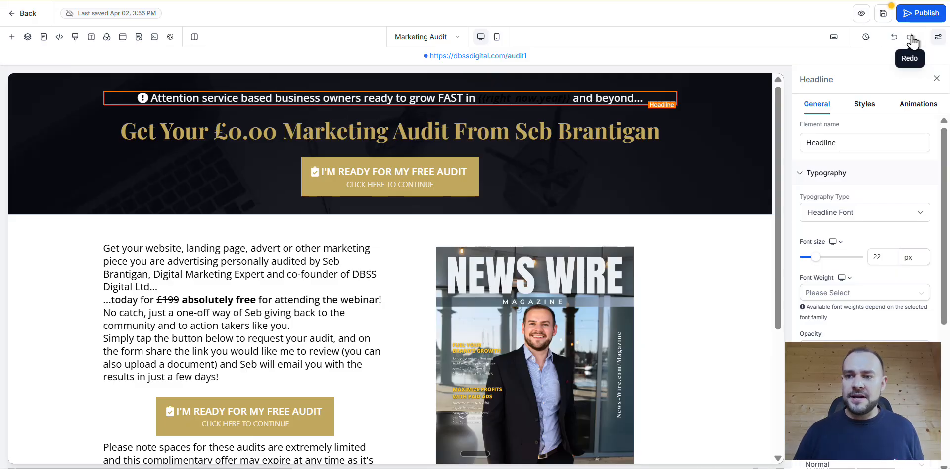
click(483, 95)
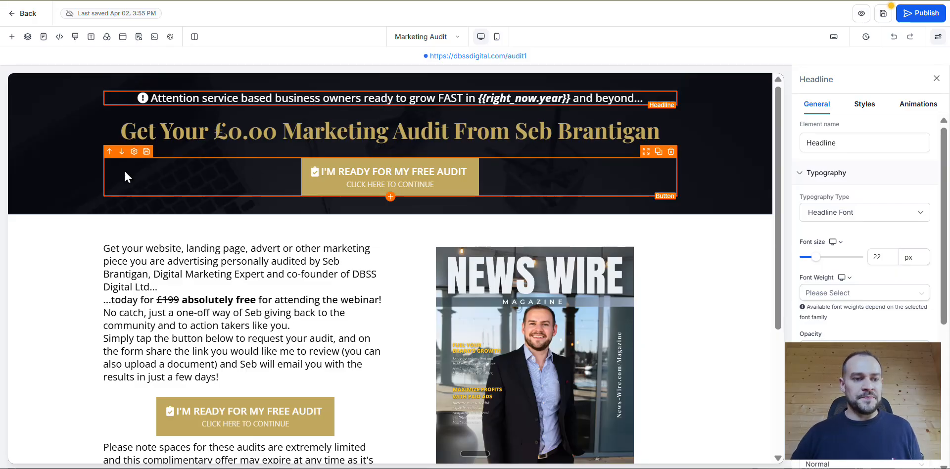
scroll(170, 172, down, 4)
scroll(169, 173, up, 4)
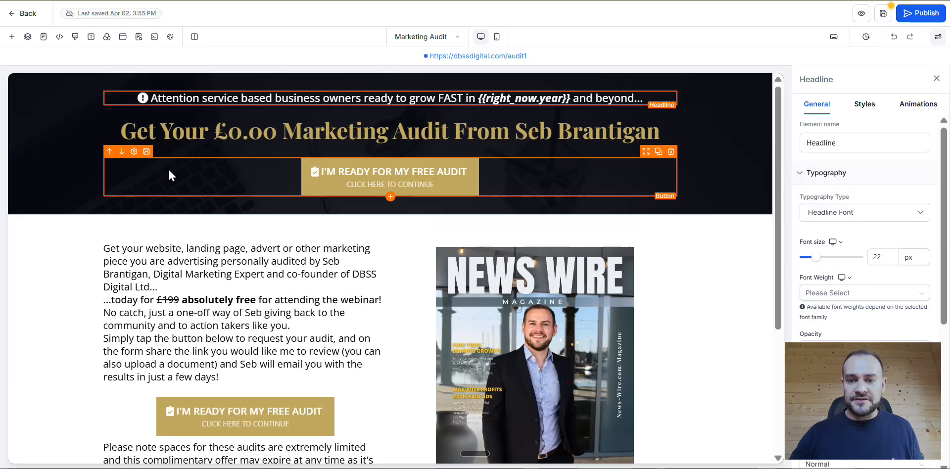
click(482, 95)
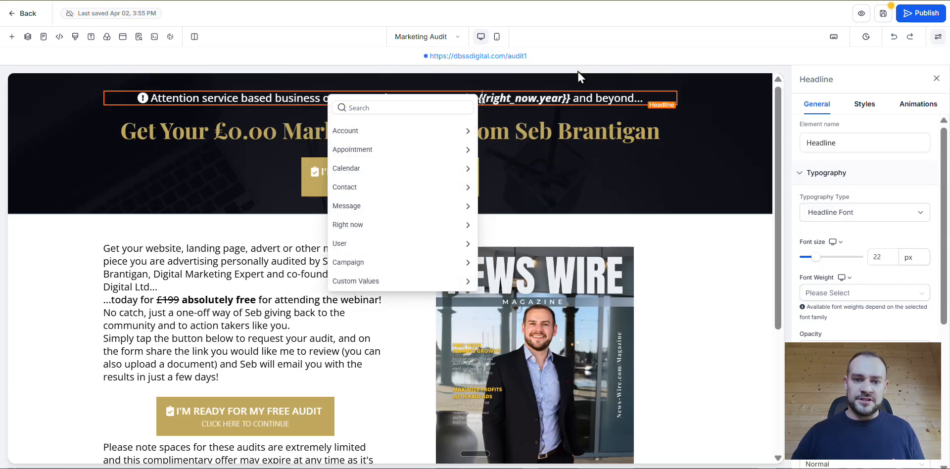
click(519, 95)
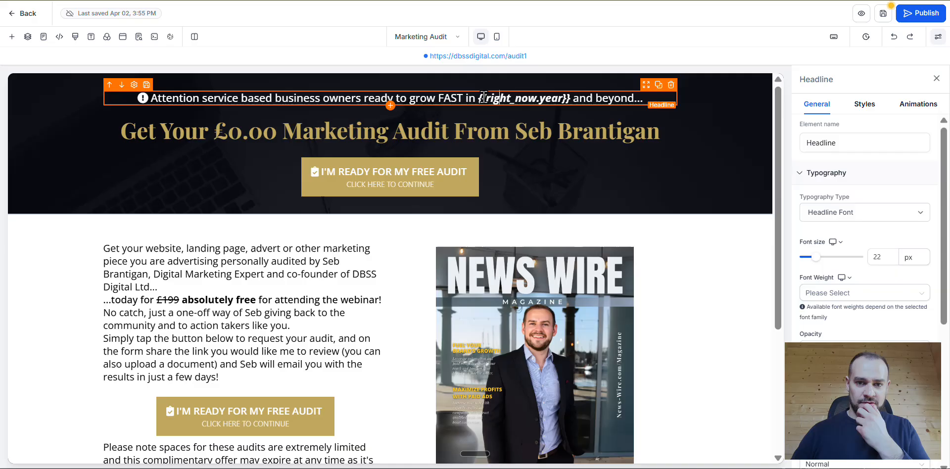
- Bring up the dynamic value list before "and beyond..." in the headline and look through its Right now date and time options
click(585, 101)
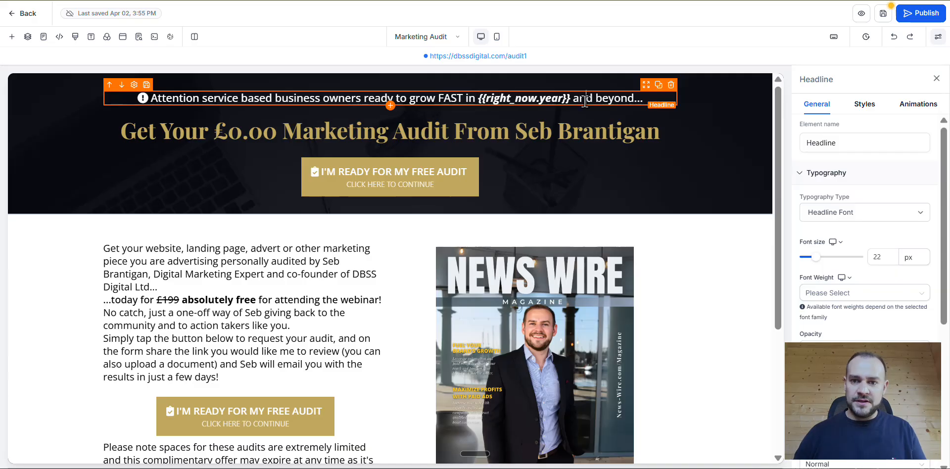
text({{)
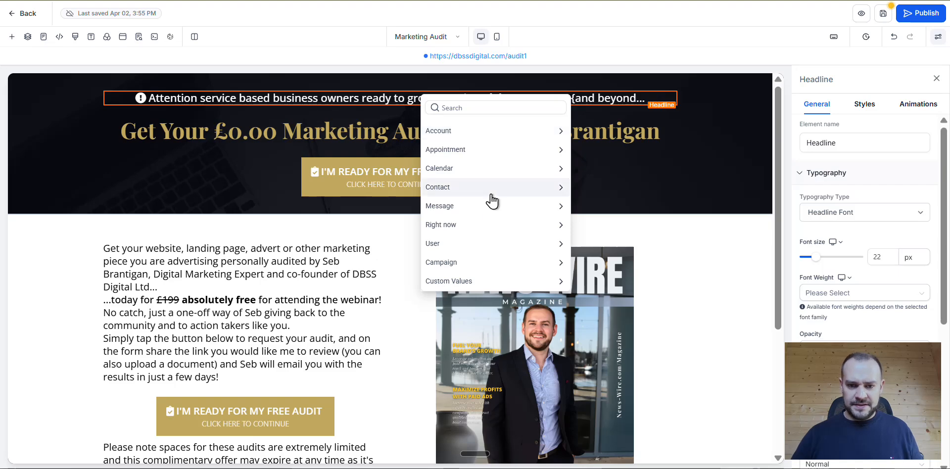
click(484, 226)
scroll(483, 218, down, 1)
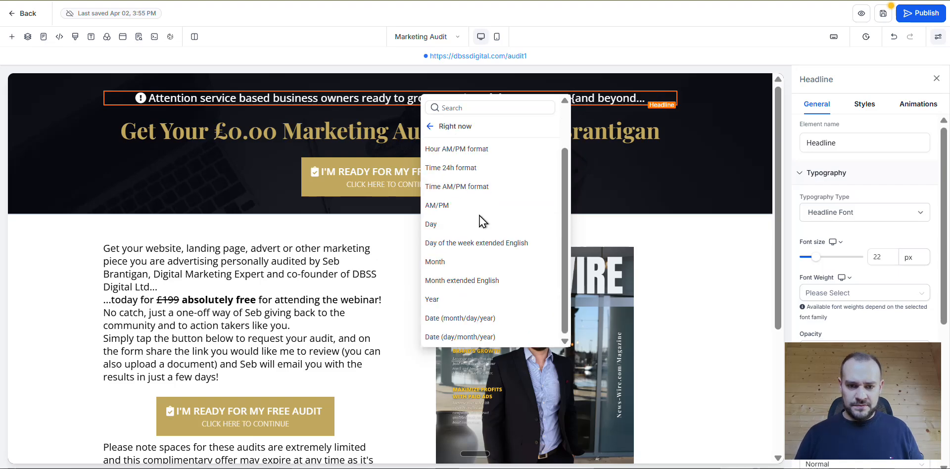
scroll(457, 326, up, 1)
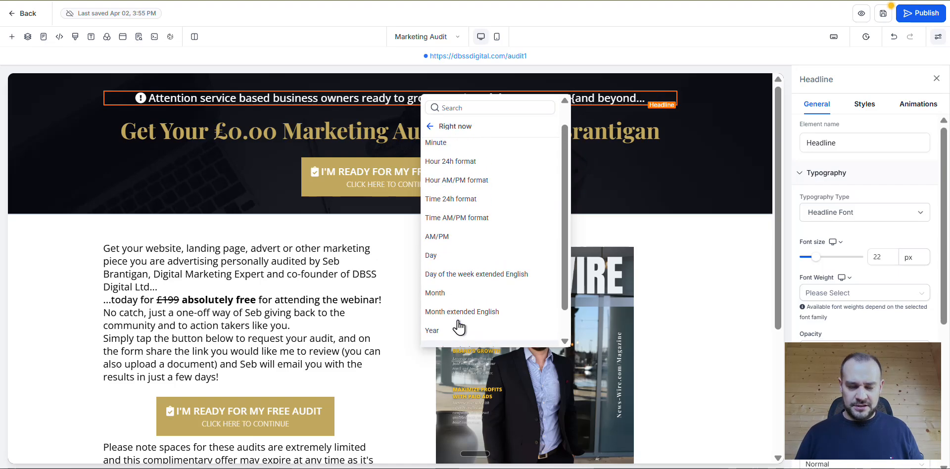
scroll(448, 297, down, 2)
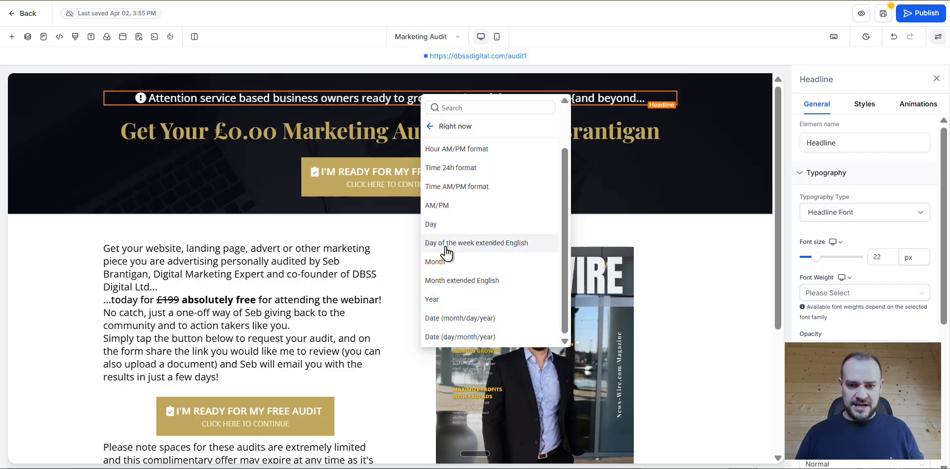
scroll(462, 334, up, 2)
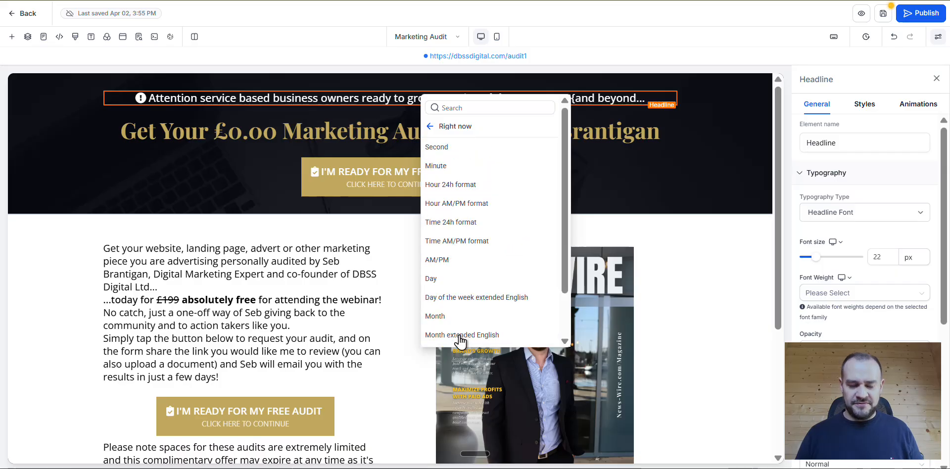
click(434, 125)
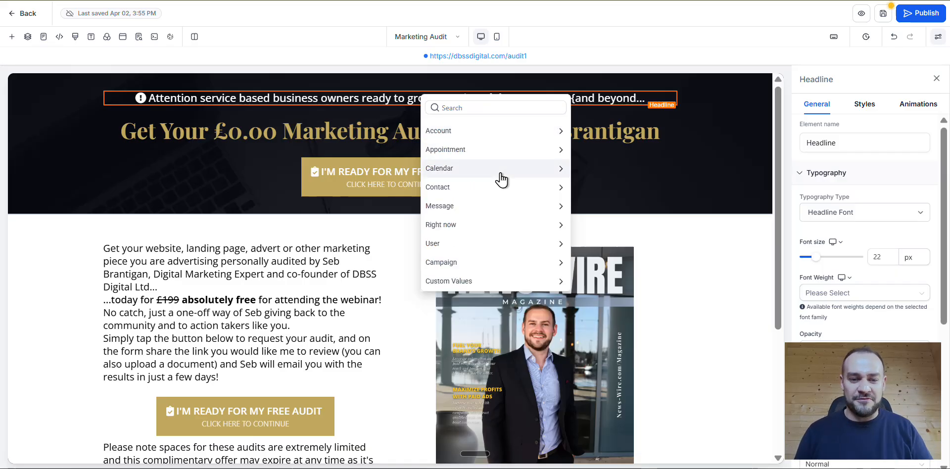
click(697, 196)
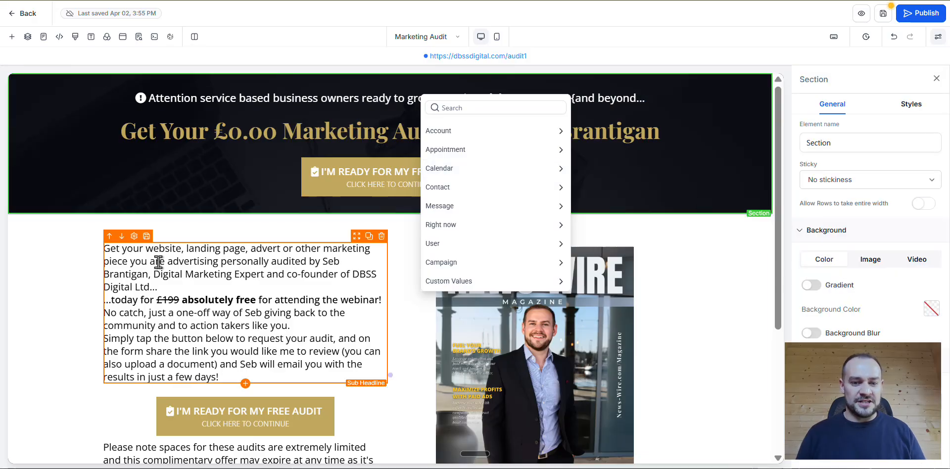
scroll(72, 156, down, 3)
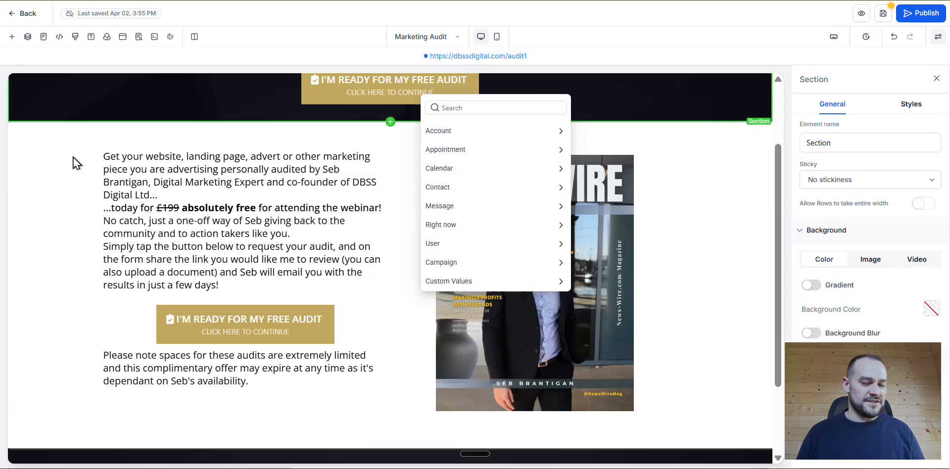
scroll(714, 109, up, 3)
click(713, 110)
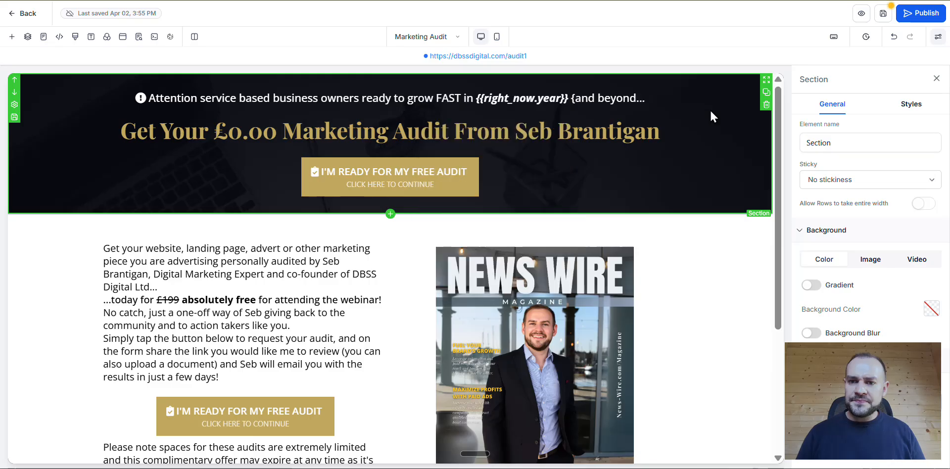
- Insert the Right now value Date (day/month/year) before "and beyond..." in the headline
click(575, 100)
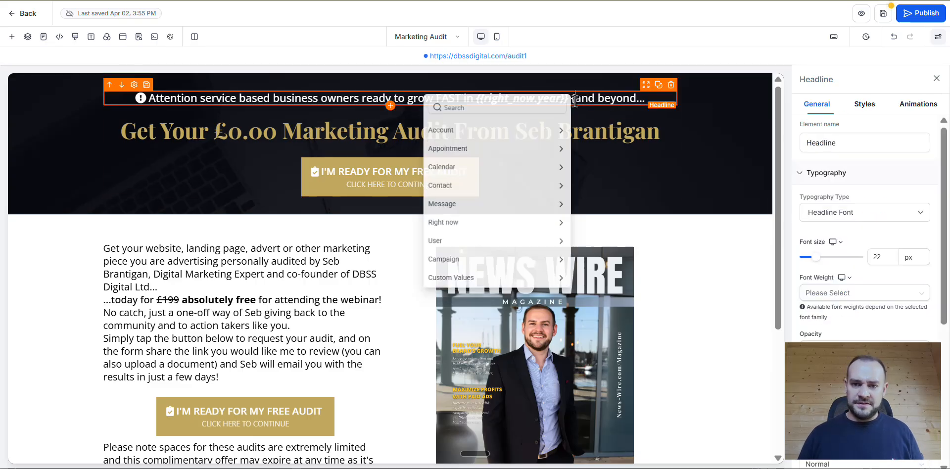
click(491, 185)
click(430, 126)
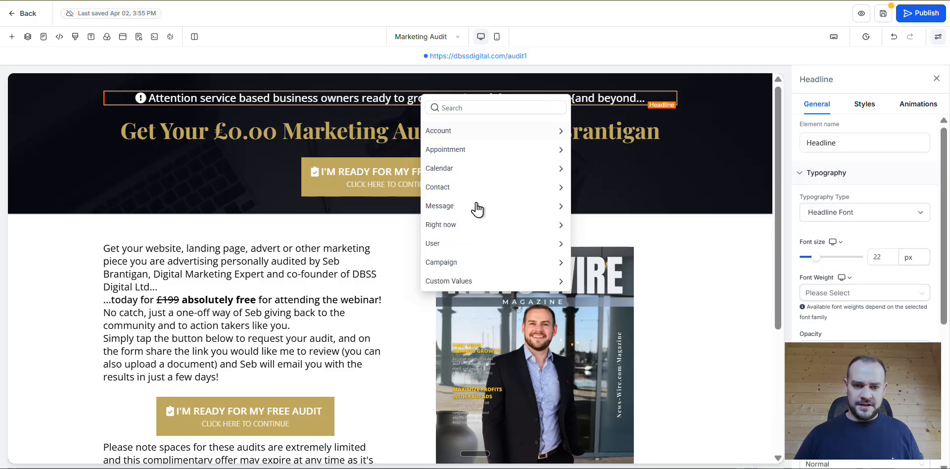
click(496, 225)
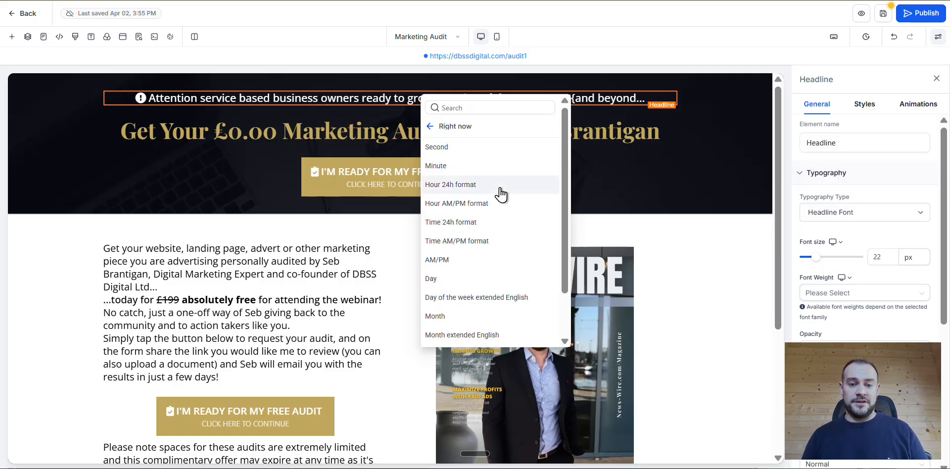
scroll(501, 193, down, 2)
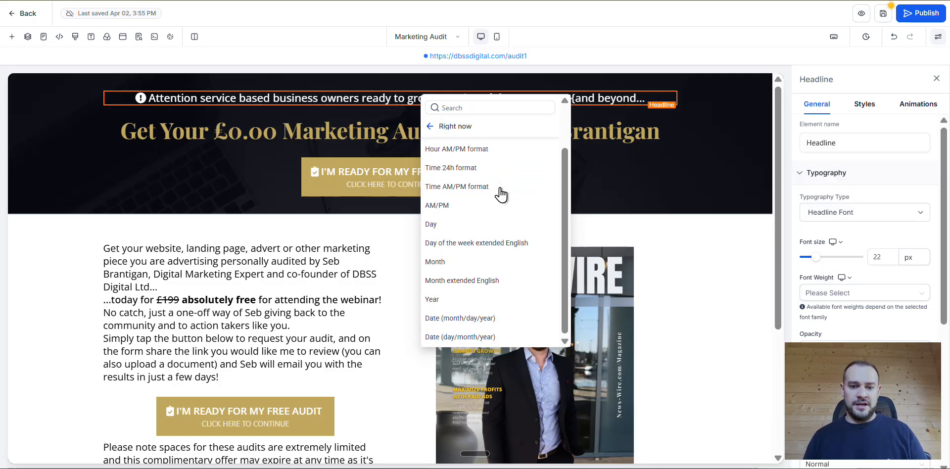
click(493, 337)
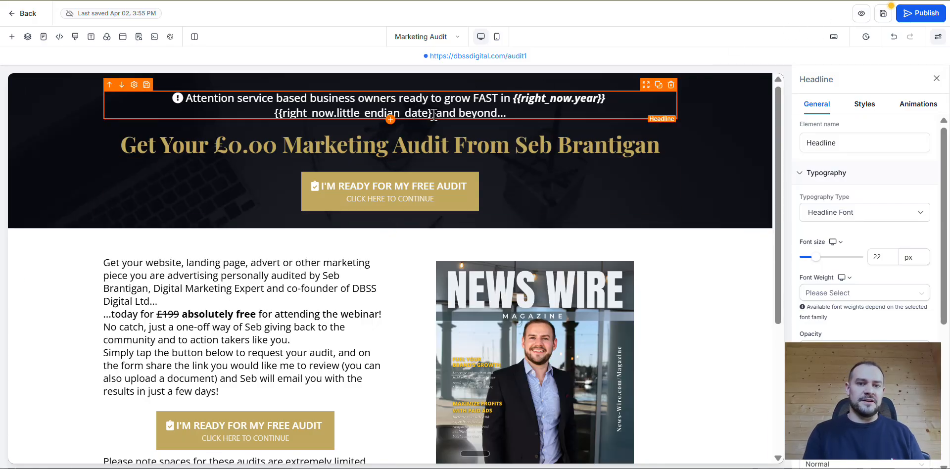
- Start a new headline line before "and beyond..." and insert the Right now value Date (month/day/year) there
key(Return)
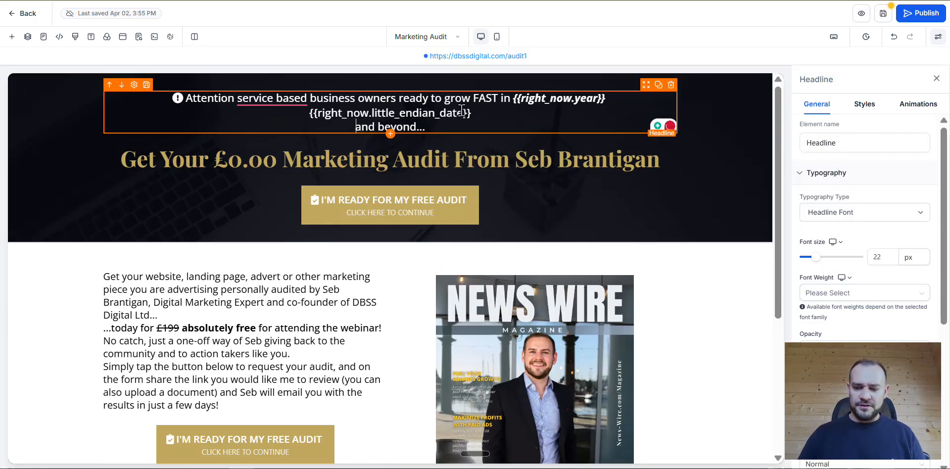
text({{)
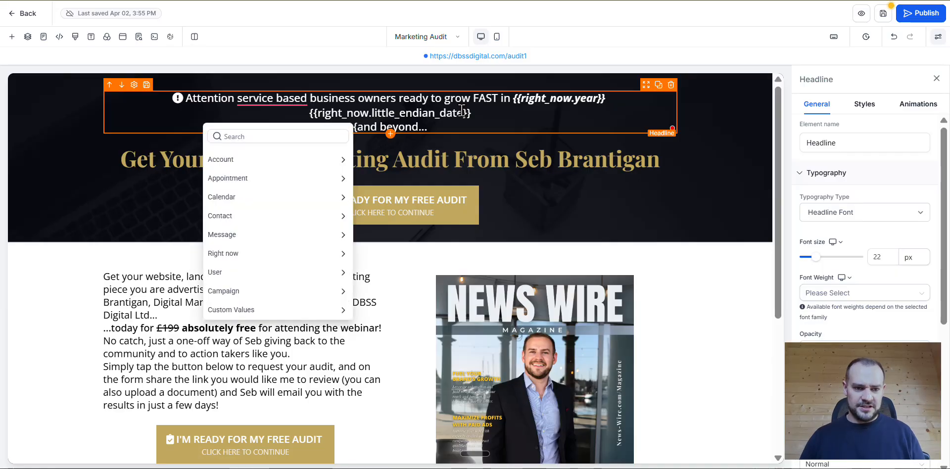
click(244, 217)
scroll(334, 246, down, 2)
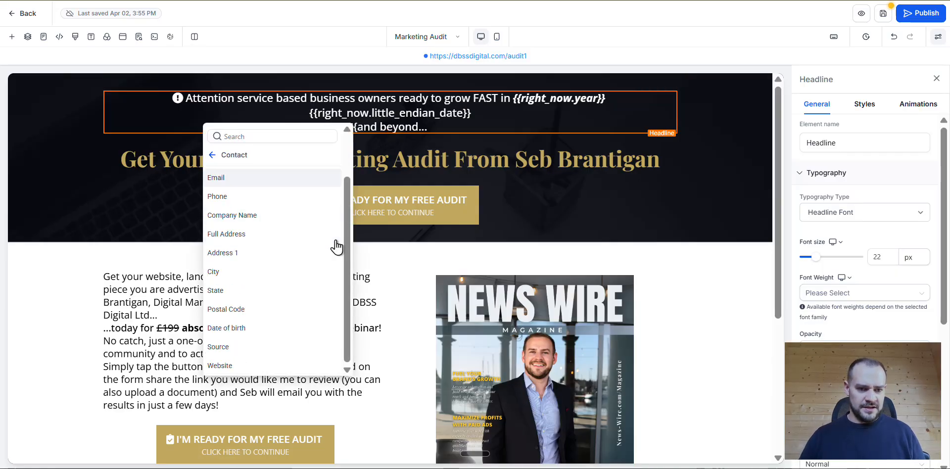
click(210, 156)
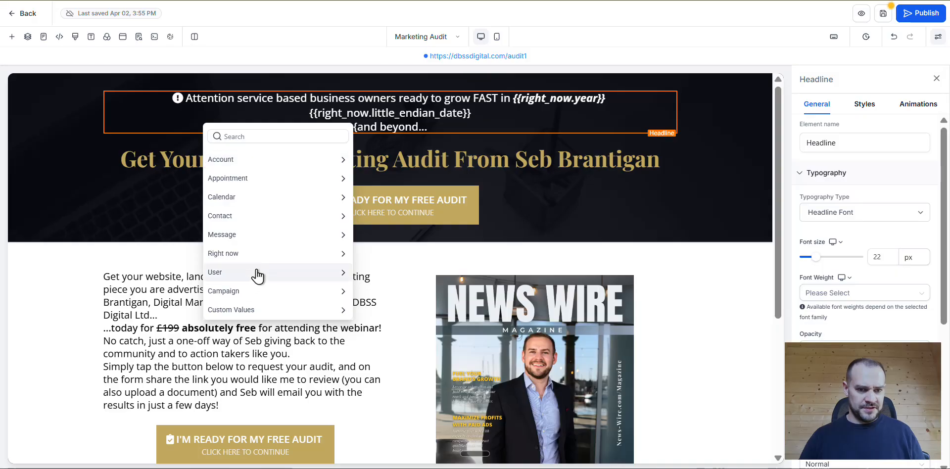
click(272, 255)
scroll(274, 264, down, 1)
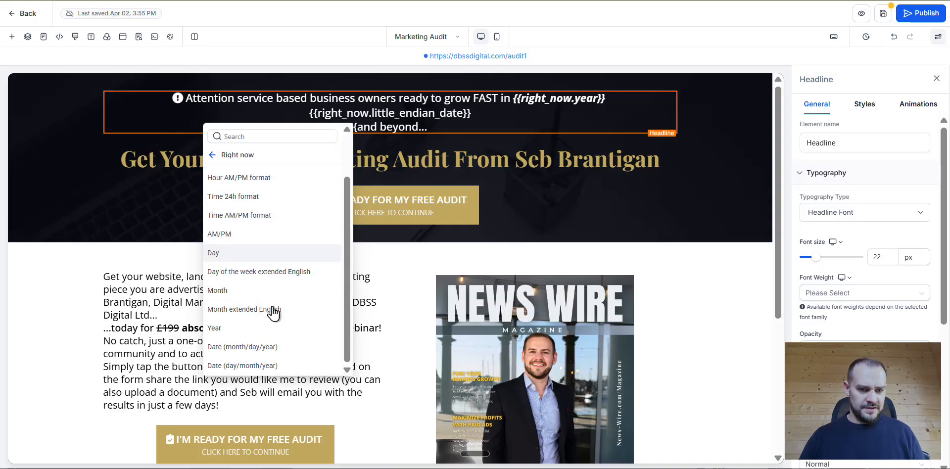
click(278, 347)
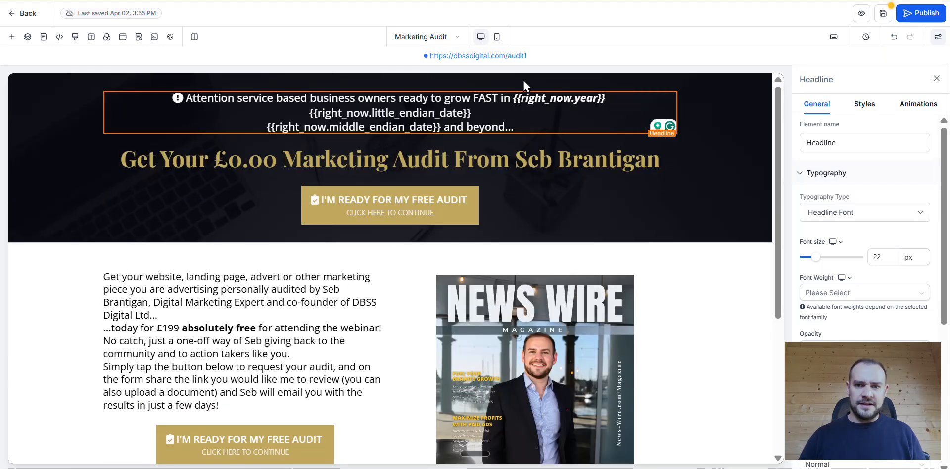
- Remove the italic formatting from {{right_now.year}} in the headline
drag(513, 98, 604, 93)
key(ctrl+i)
- Replace the year in the footer's copyright line with {{right_now.little_endian_date}} and toggle bold and italic on it
scroll(327, 258, down, 5)
click(167, 374)
key(BackSpace)
key(BackSpace)
key(BackSpace)
key(BackSpace)
text({{right_now.little_endian_date}})
shift+click(163, 373)
key(ctrl+b)
key(ctrl+i)
- Publish the Marketing Audit page and open its preview
click(923, 14)
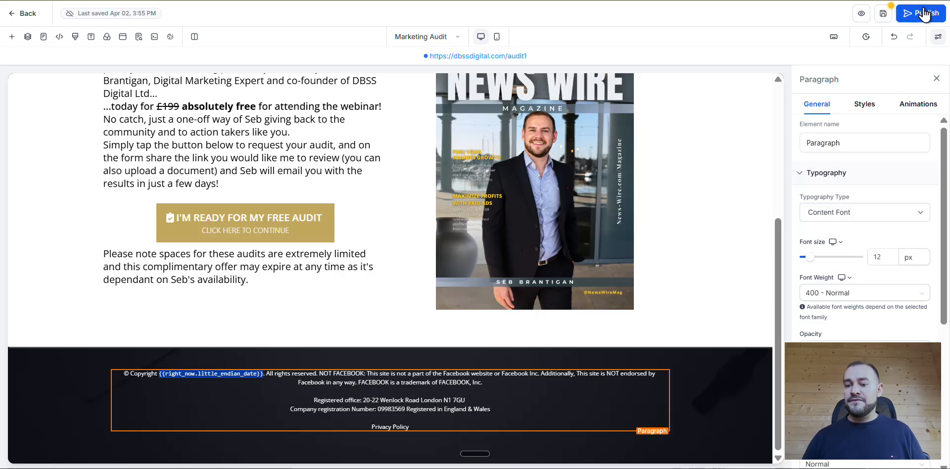
scroll(635, 115, up, 5)
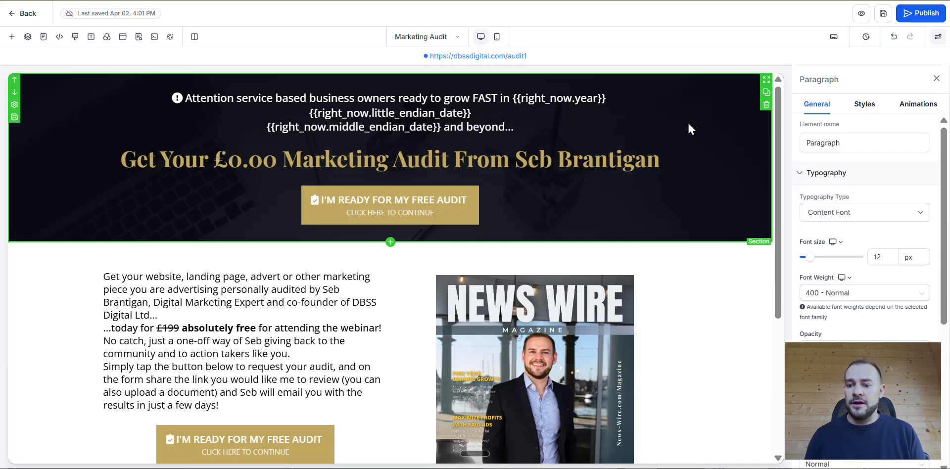
click(860, 17)
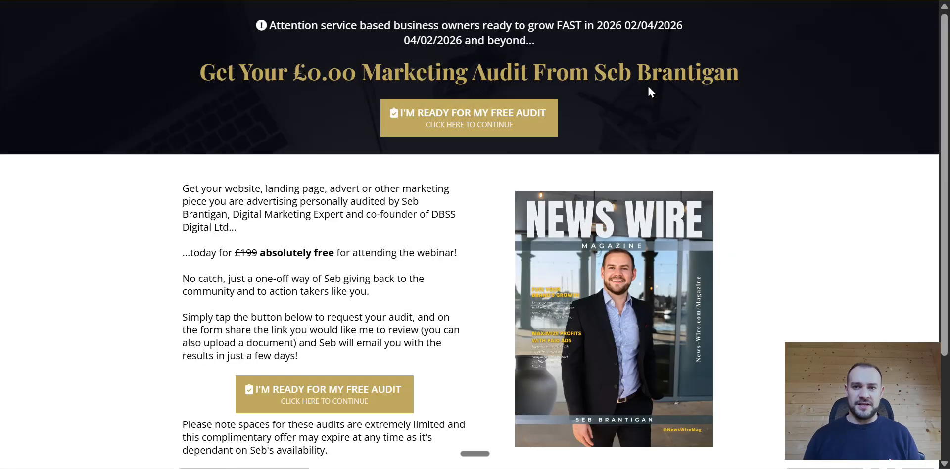
- Check how the year and both date formats are rendered in the previewed page's headline
right_click(619, 24)
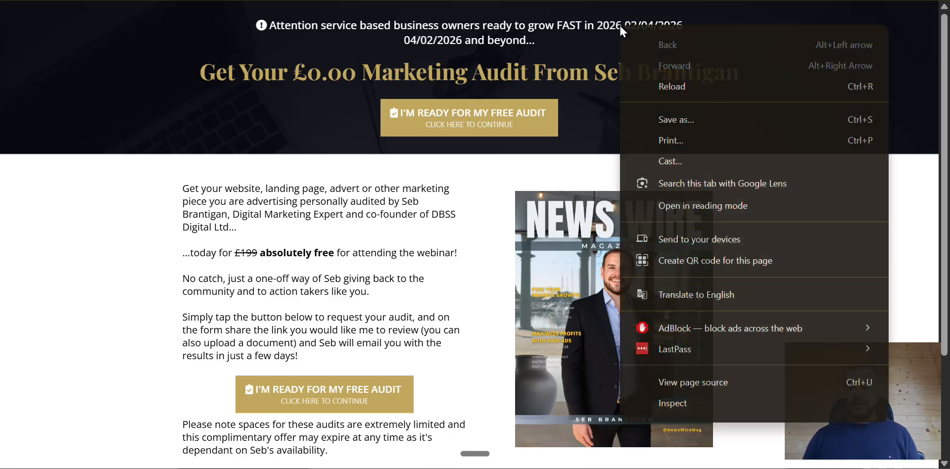
click(565, 54)
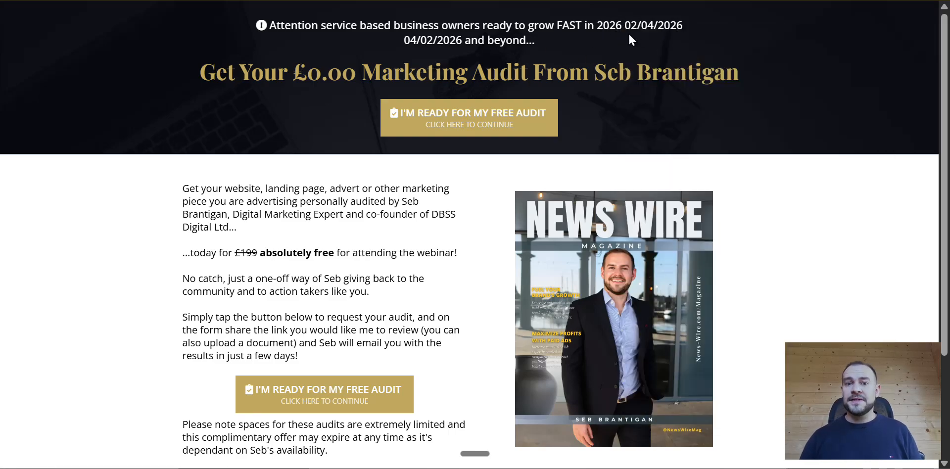
scroll(626, 24, up, 2)
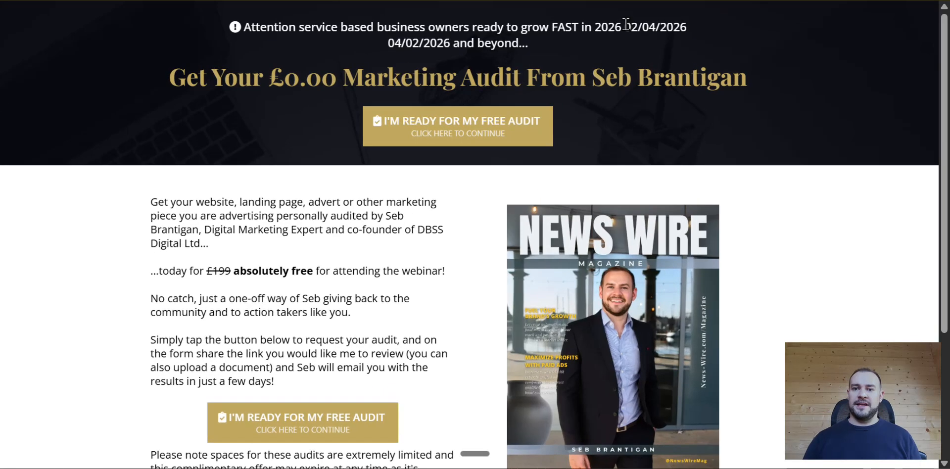
drag(626, 24, 721, 25)
drag(443, 45, 376, 45)
click(846, 79)
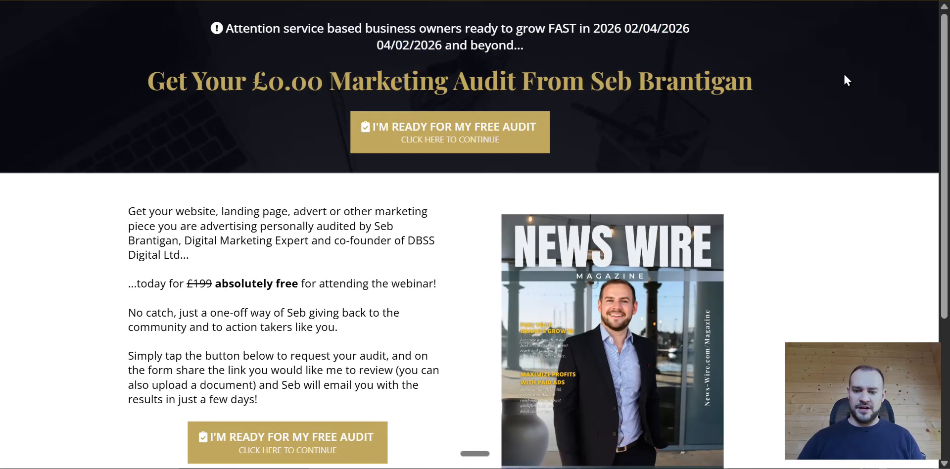
- Check how the date is rendered in the previewed page's footer copyright line and dismiss the audit request form pop-up
scroll(841, 84, down, 2)
scroll(832, 86, down, 5)
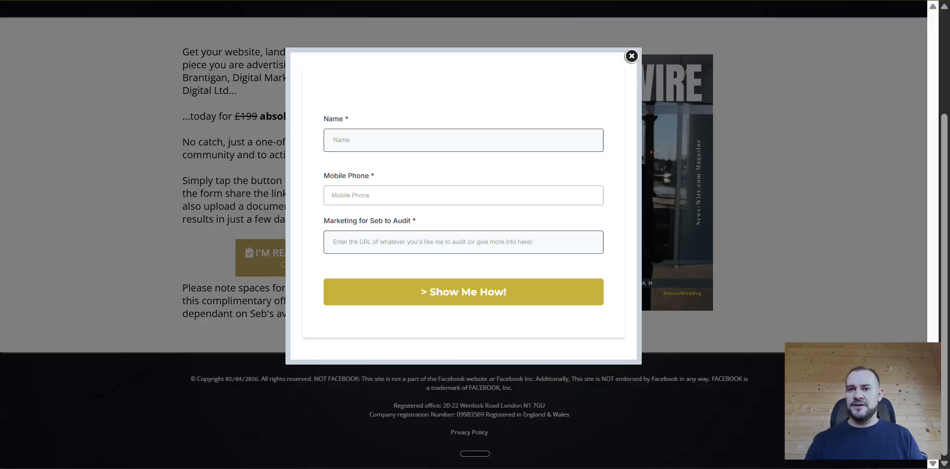
click(632, 56)
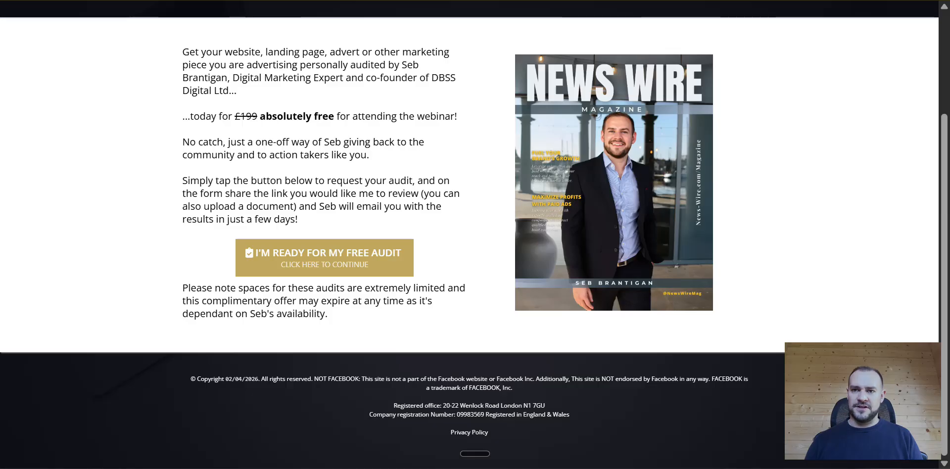
- Return to the page editor and review the Right now date and time values offered for insertion at the headline's end
click(643, 0)
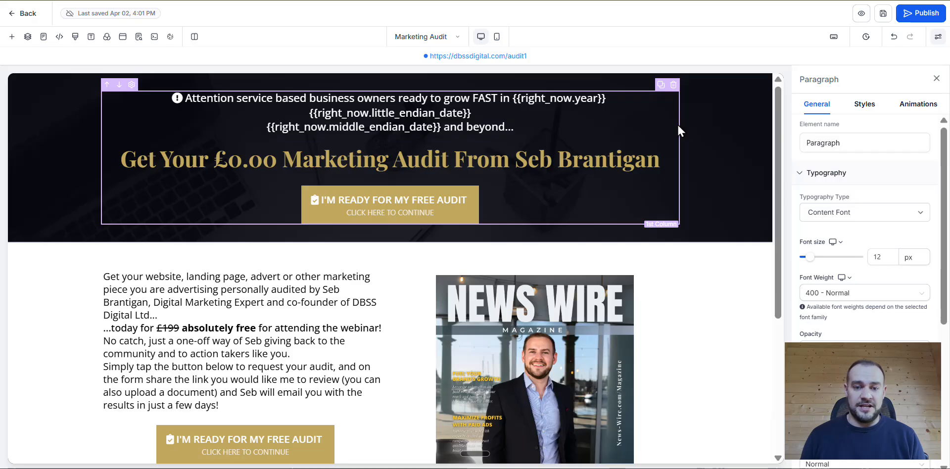
click(544, 136)
click(562, 129)
text([)
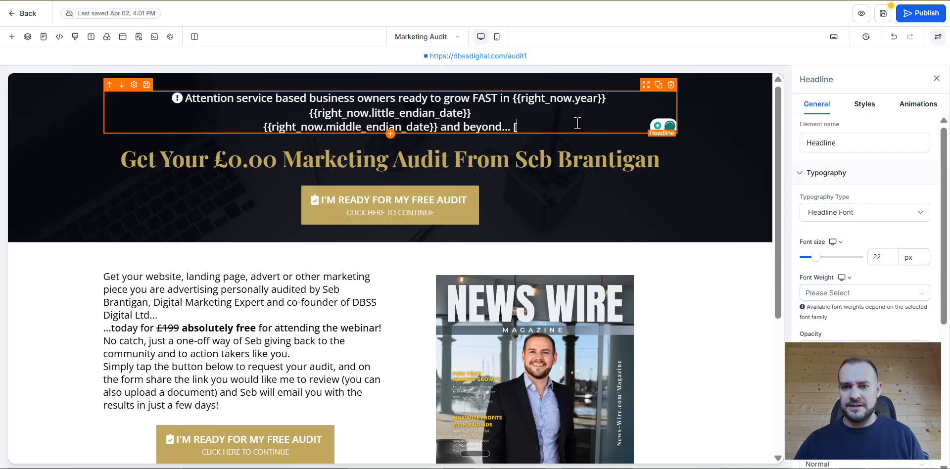
key(BackSpace)
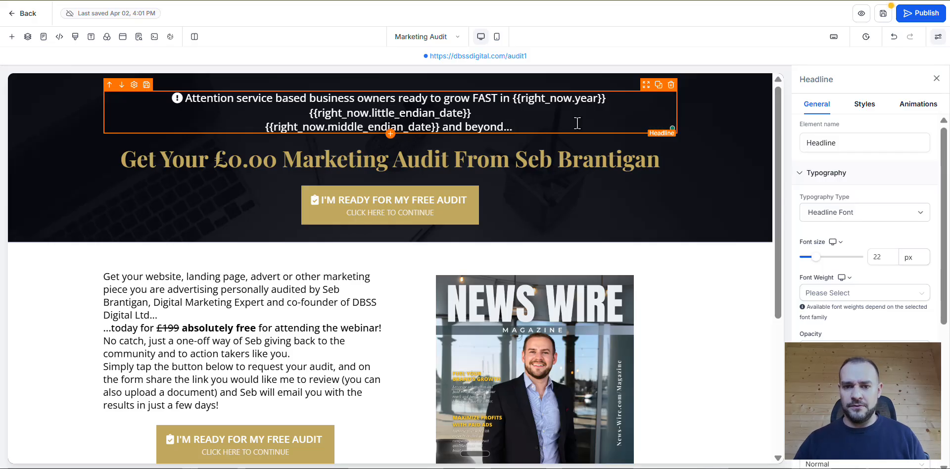
text({)
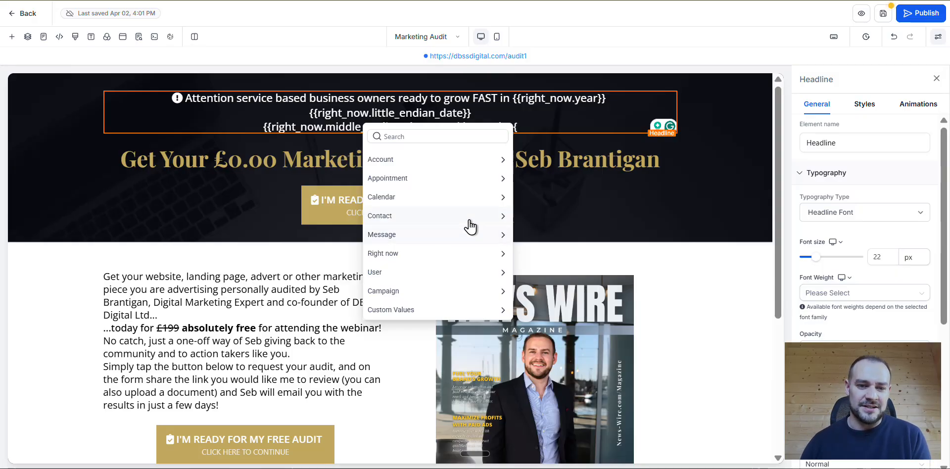
click(433, 253)
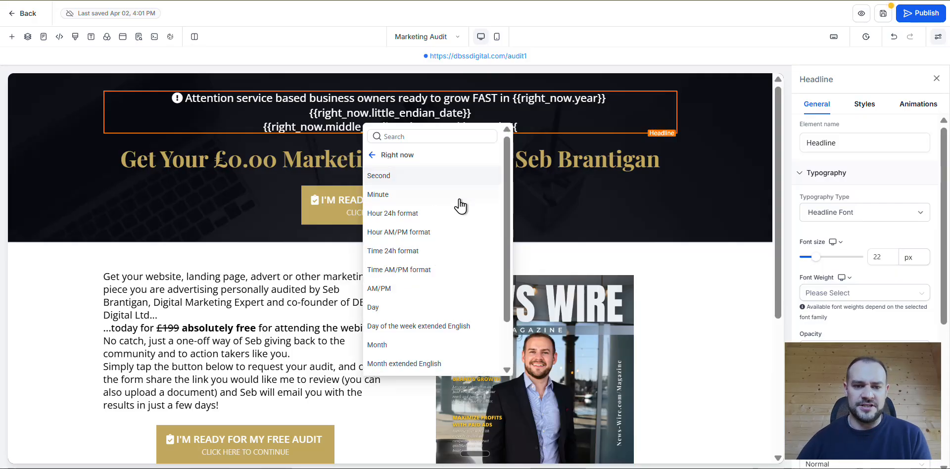
scroll(462, 193, down, 2)
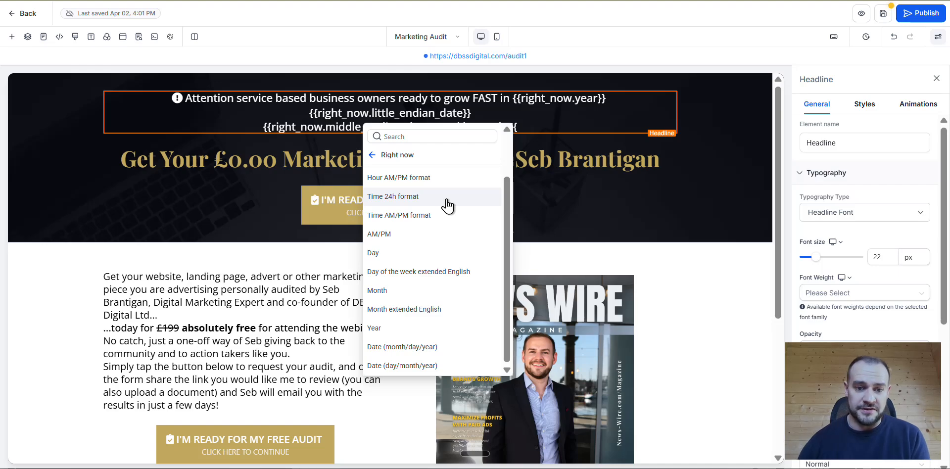
click(694, 169)
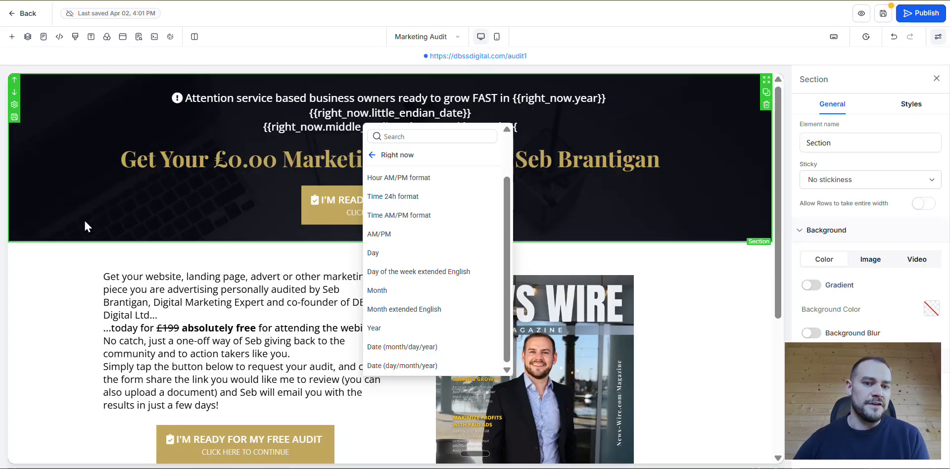
scroll(682, 277, down, 5)
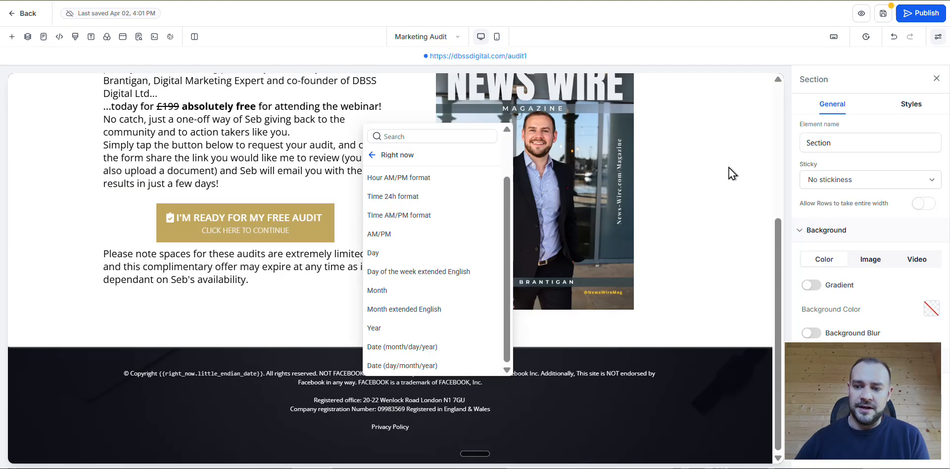
scroll(686, 383, up, 5)
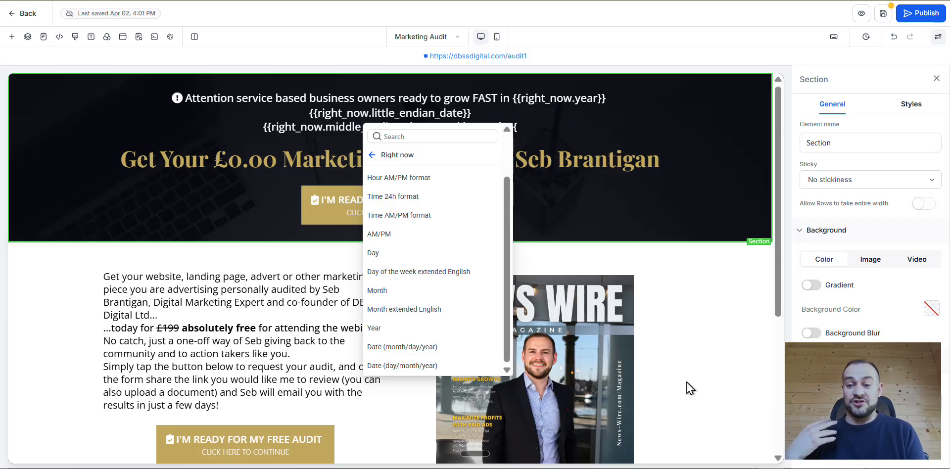